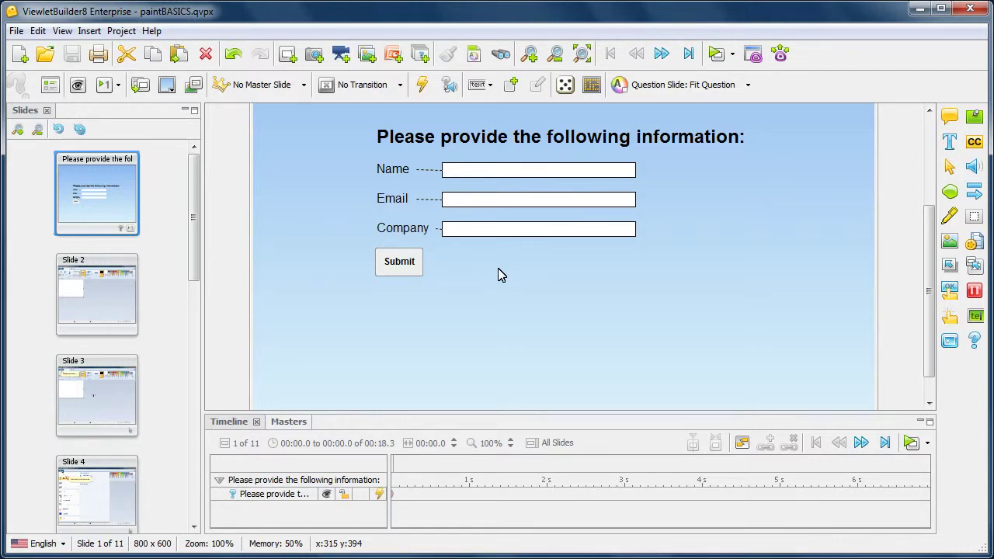
Step: Add Current Project as an SWF publish location and move it to the top of the list
left_click(780, 53)
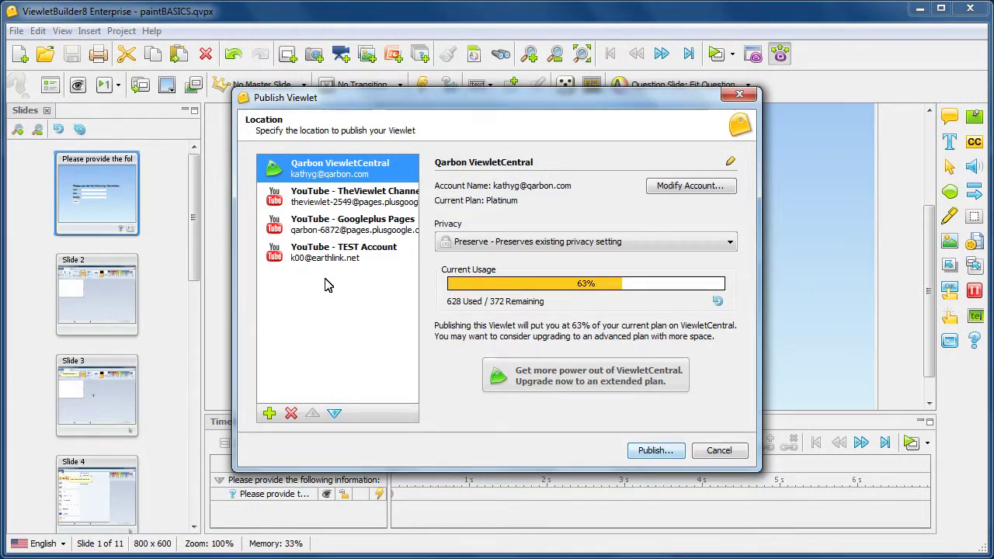
left_click(269, 413)
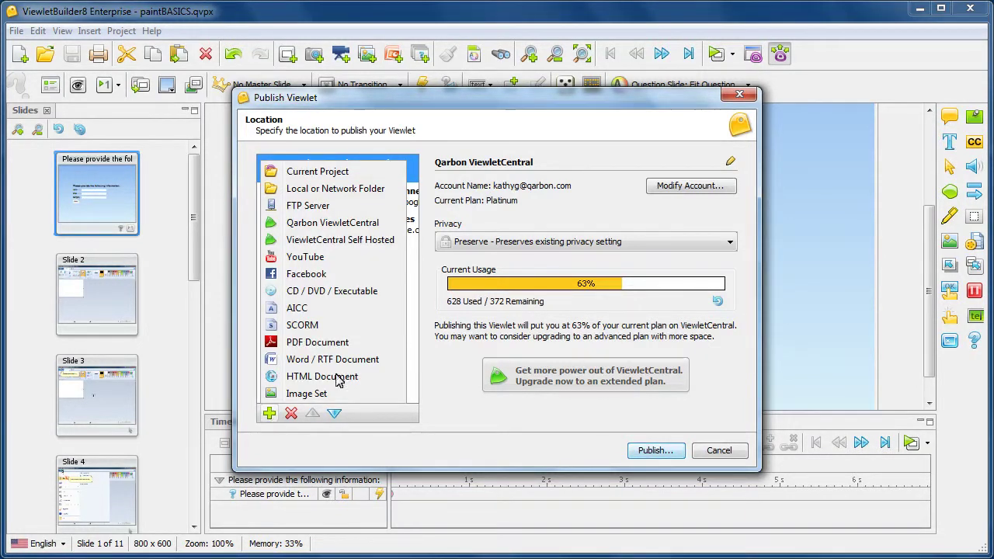
left_click(354, 172)
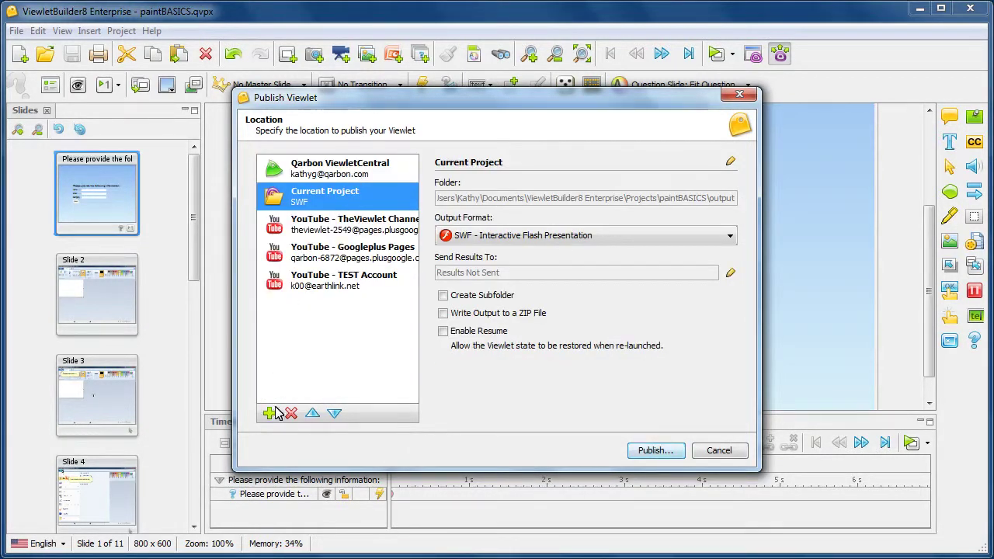
left_click(312, 413)
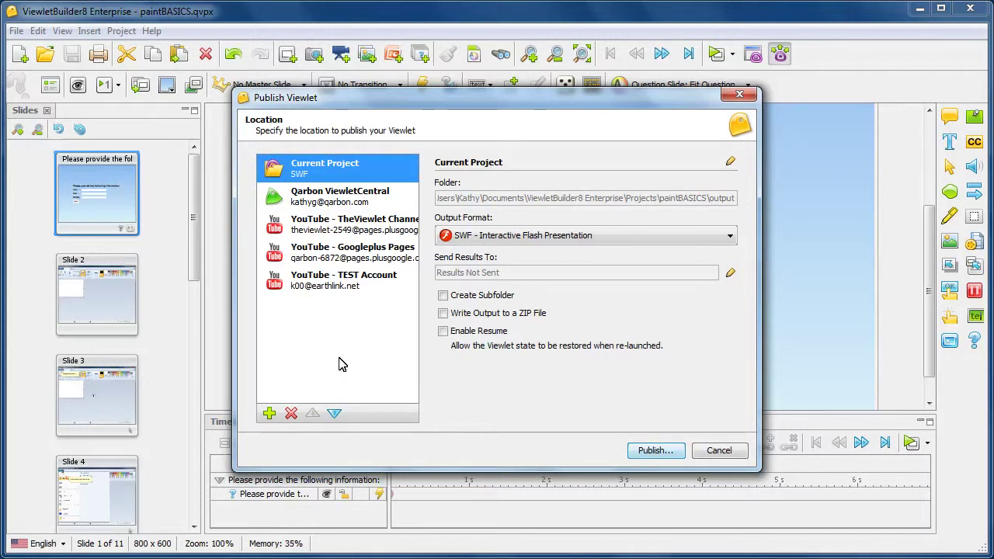
left_click(269, 413)
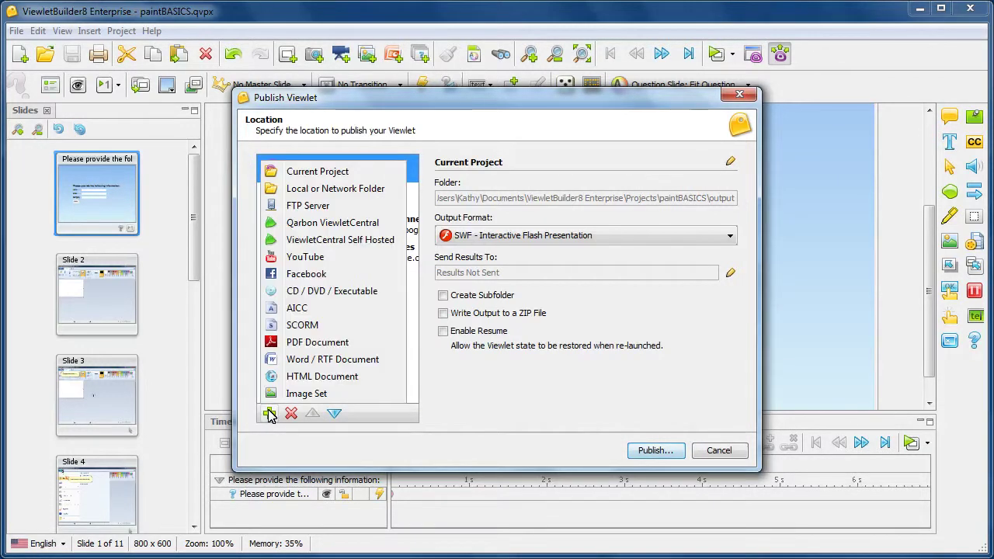
Step: Add the Desktop's Paint Course Files folder as a Local or Network Folder publish location
left_click(354, 190)
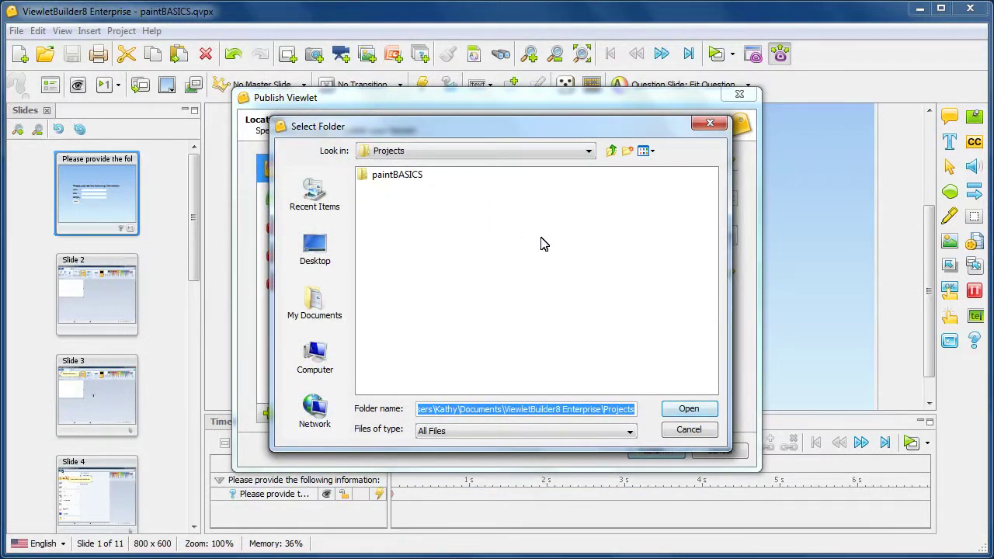
left_click(315, 250)
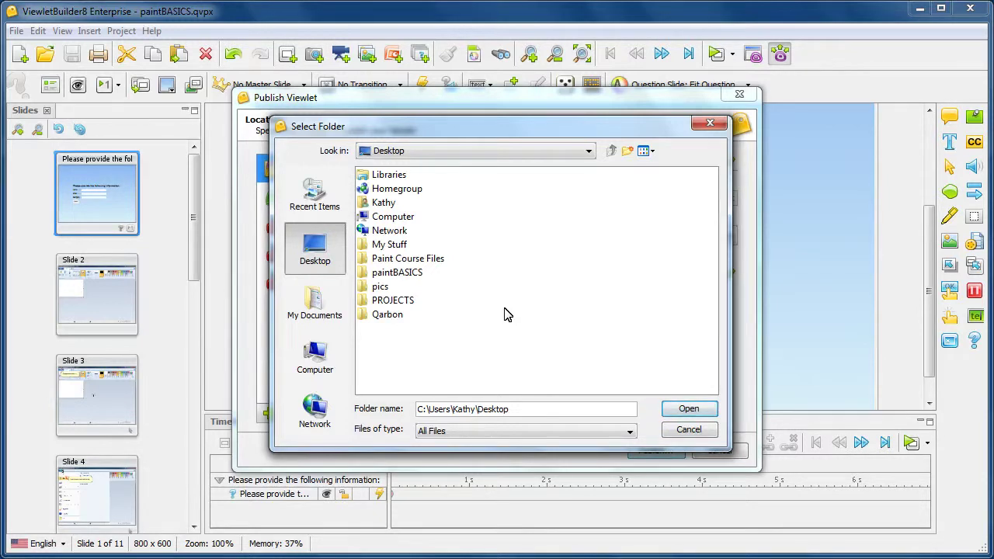
left_click(439, 263)
left_click(681, 409)
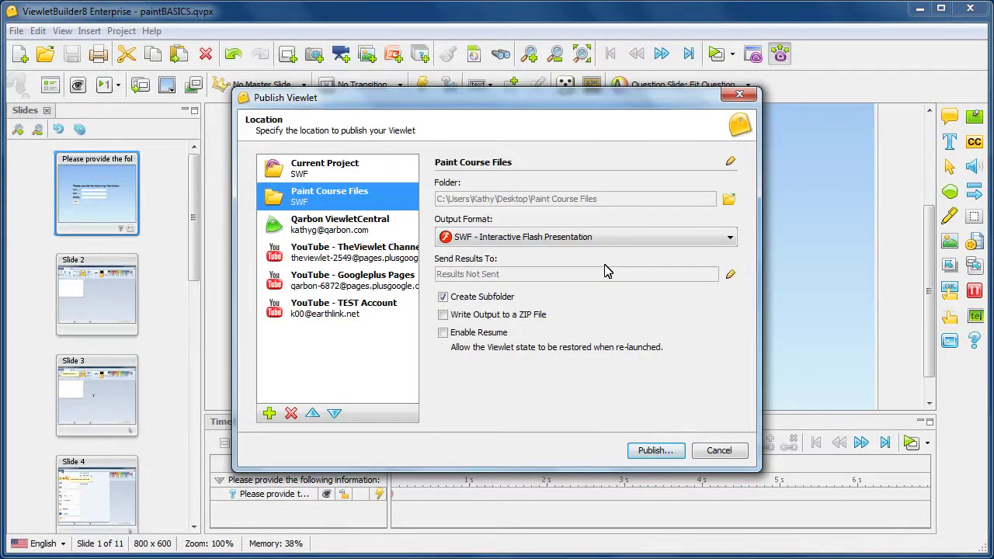
left_click(269, 413)
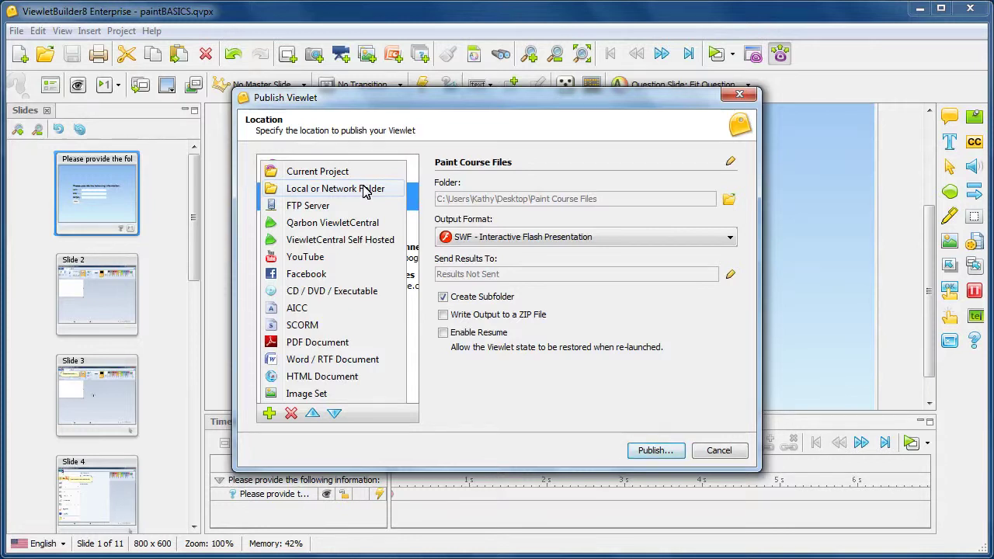
left_click(468, 393)
Step: Select Current Project and keep SWF - Interactive Flash Presentation as its output format
left_click(333, 171)
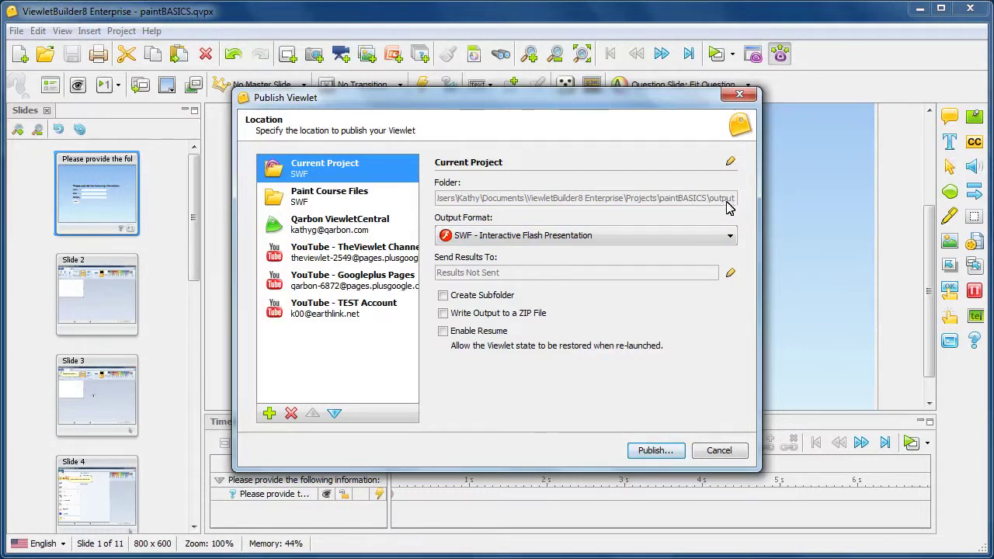
left_click(730, 239)
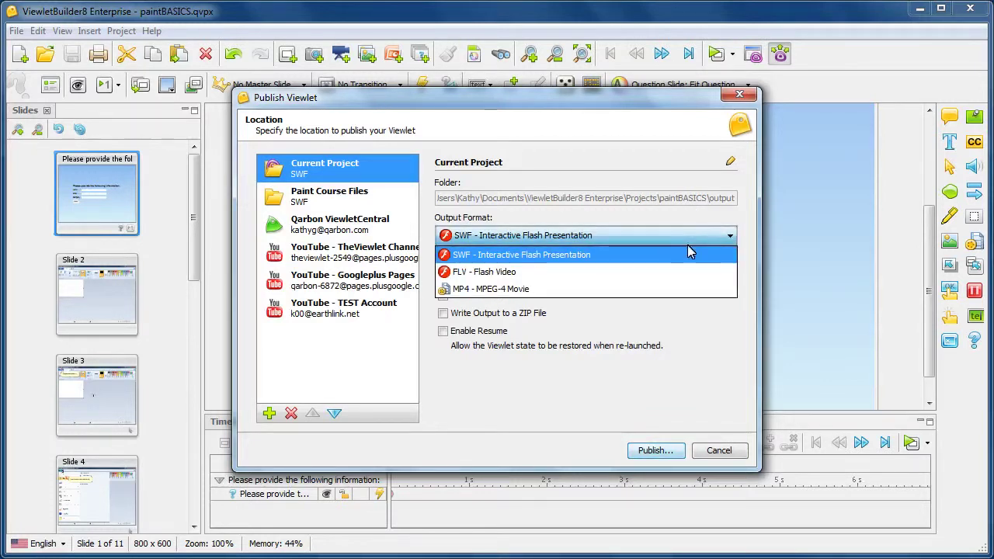
left_click(564, 256)
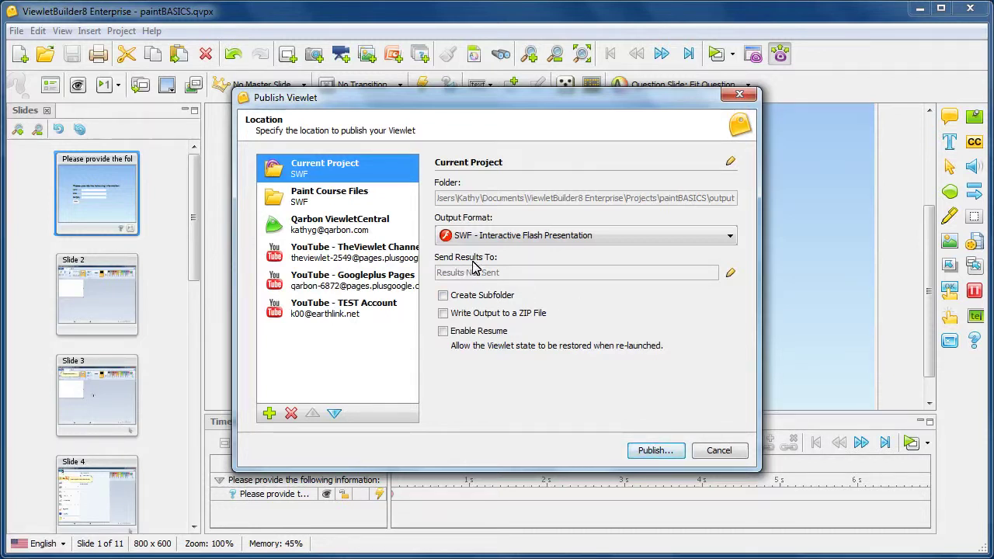
left_click(729, 276)
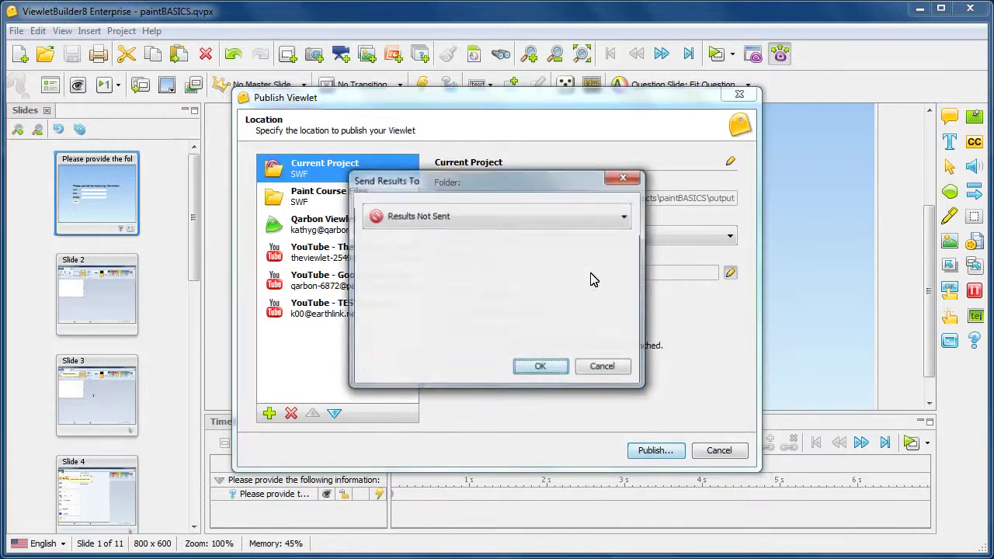
left_click(470, 224)
left_click(467, 265)
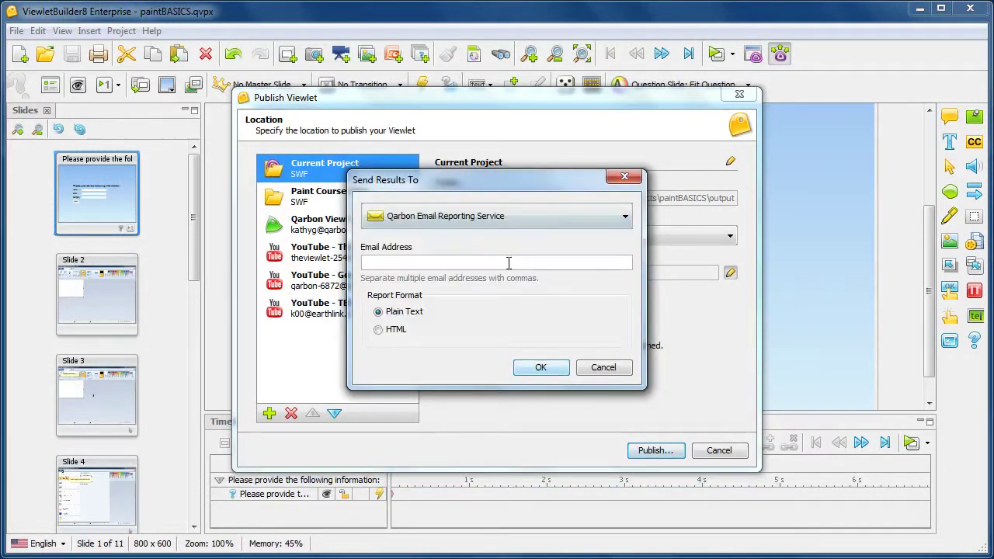
left_click(619, 224)
left_click(568, 295)
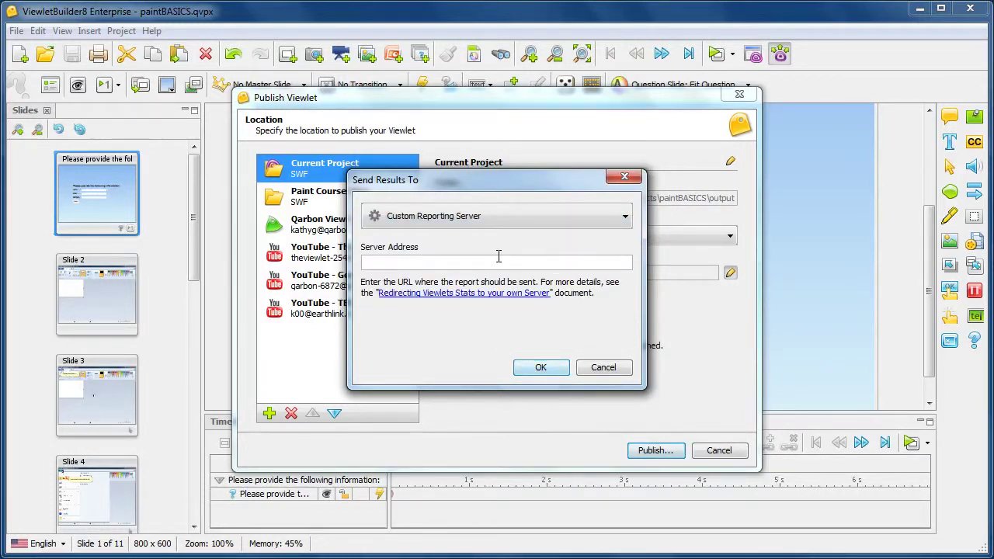
left_click(541, 367)
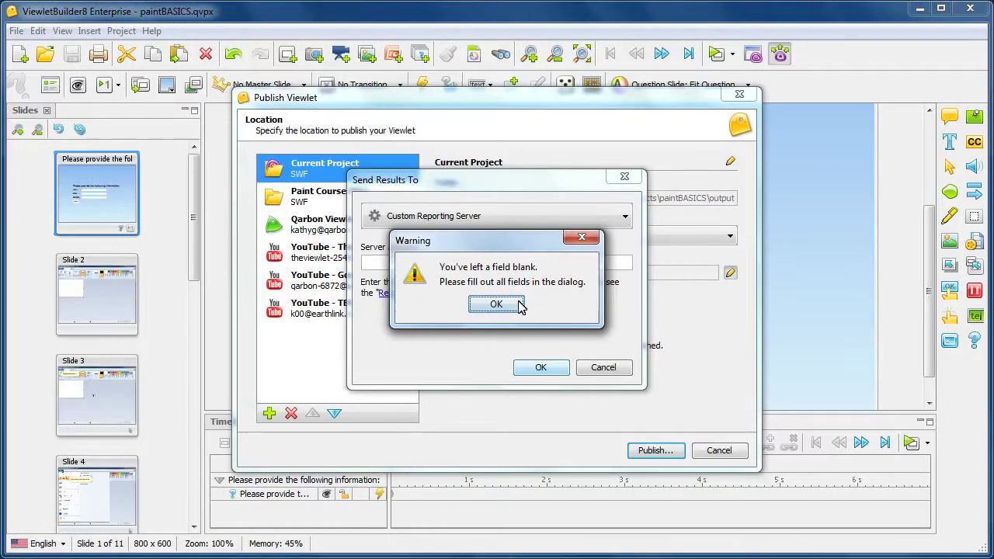
left_click(519, 305)
left_click(603, 368)
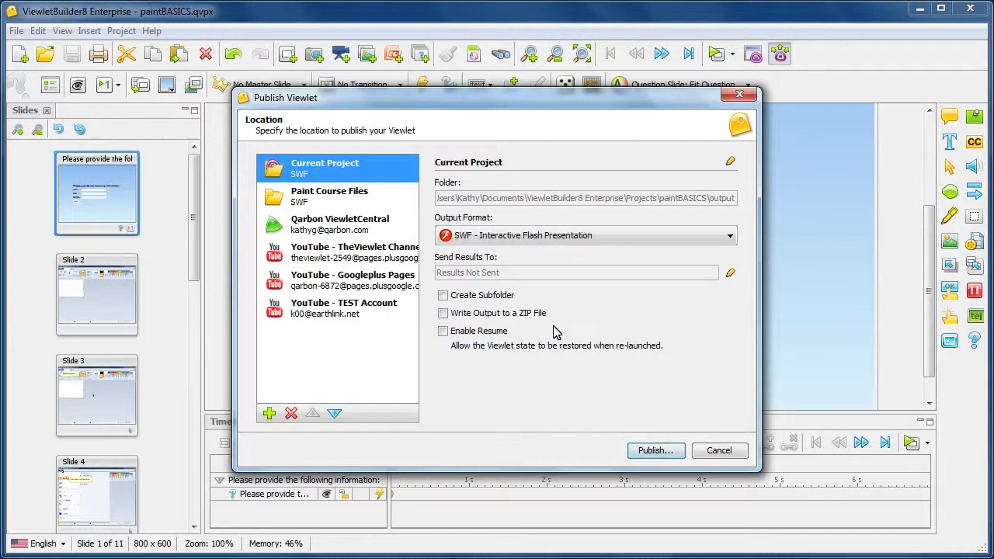
Step: Tick the Enable Resume checkbox for the Current Project location
left_click(477, 330)
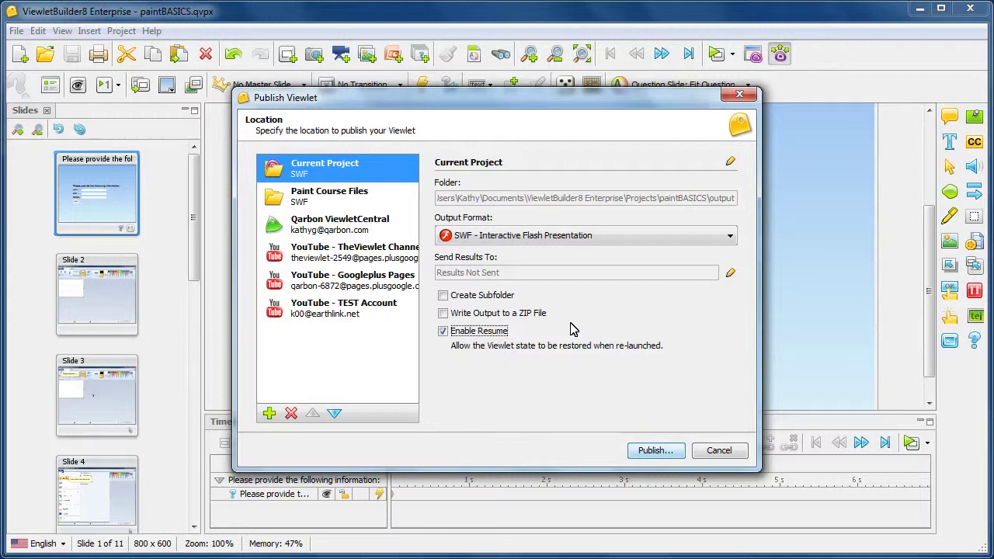
Step: Publish the viewlet to Current Project, producing paintbasics_viewlet_swf.html in the output folder
left_click(670, 451)
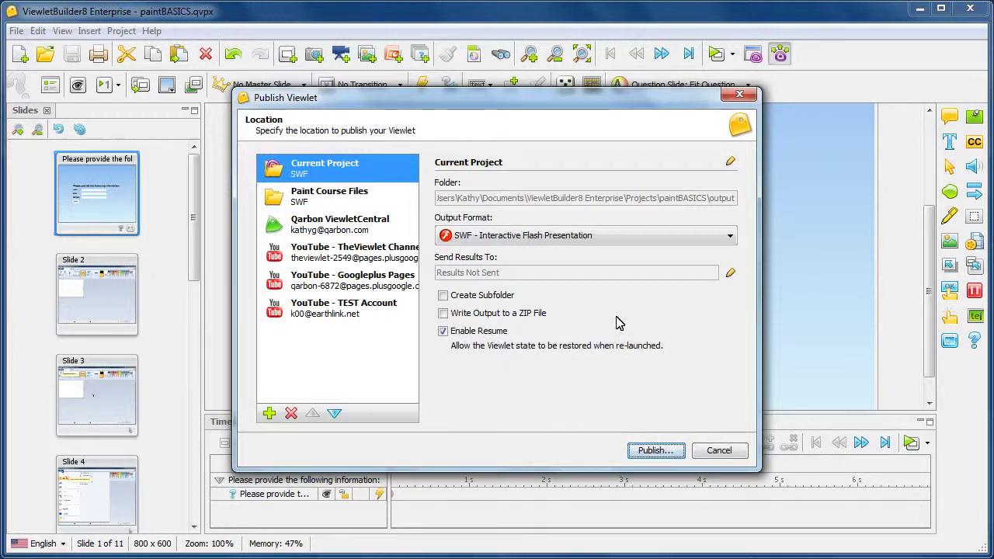
left_click(666, 452)
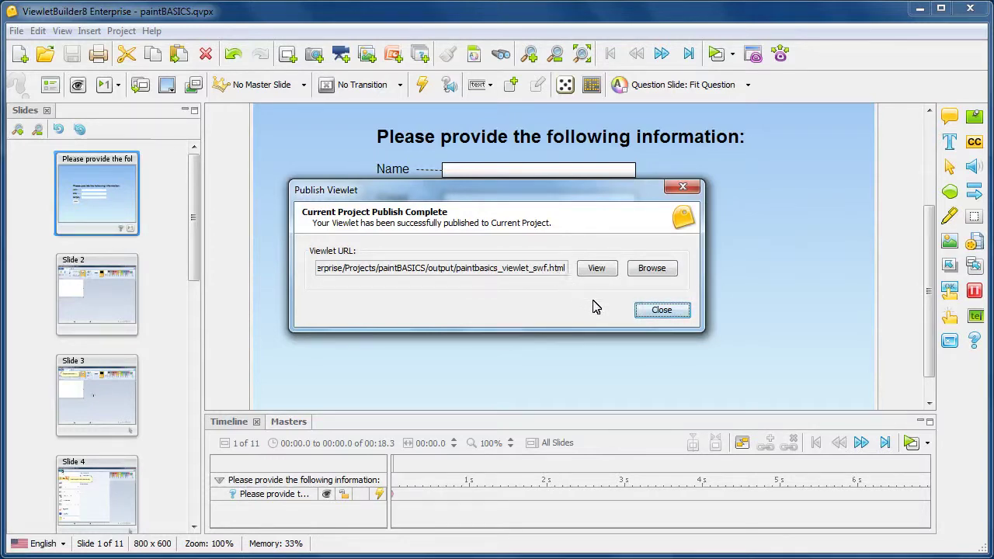
Step: Browse the paintBASICS output folder in Explorer to view the seven published files
left_click(656, 270)
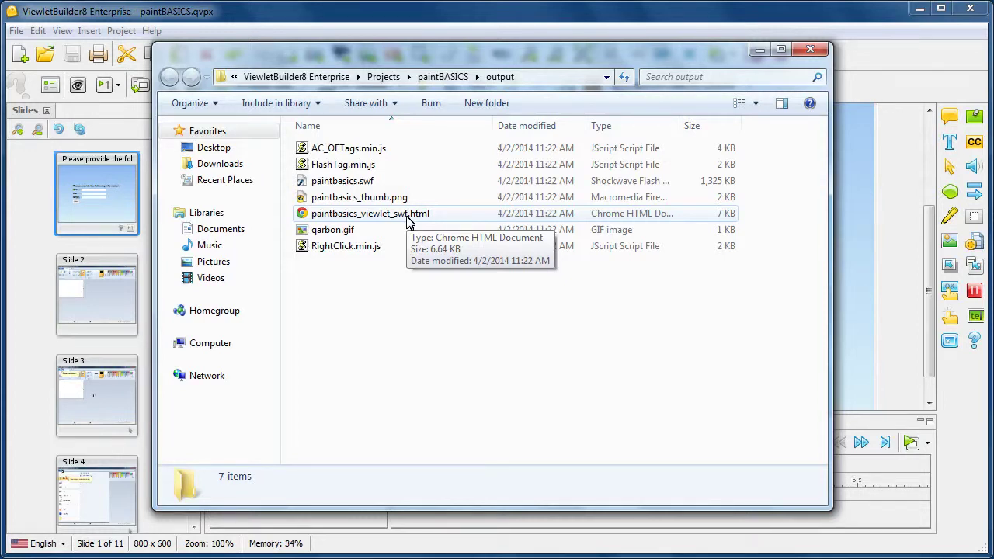
Step: Close Explorer and the completion message, reopen Publish with F12, and select Paint Course Files
left_click(813, 52)
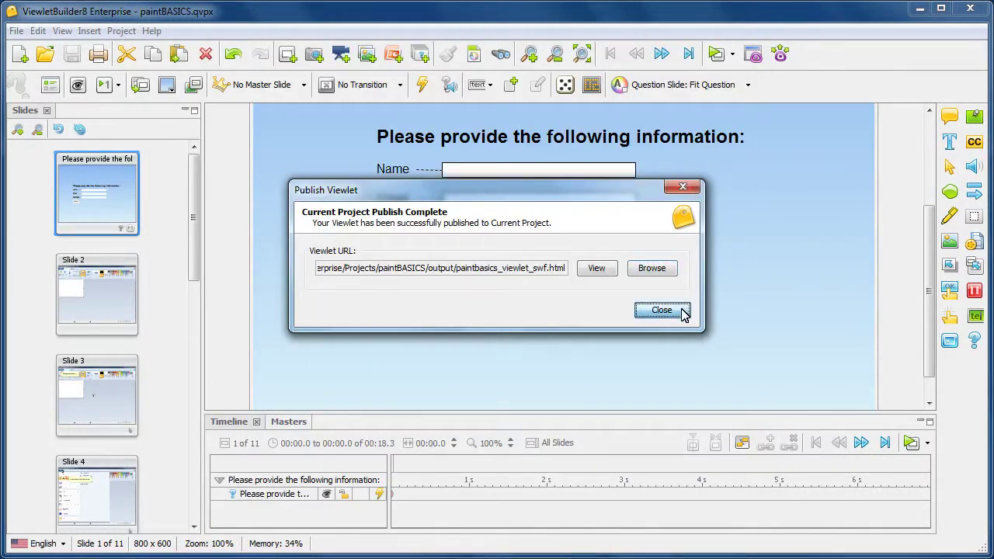
left_click(682, 311)
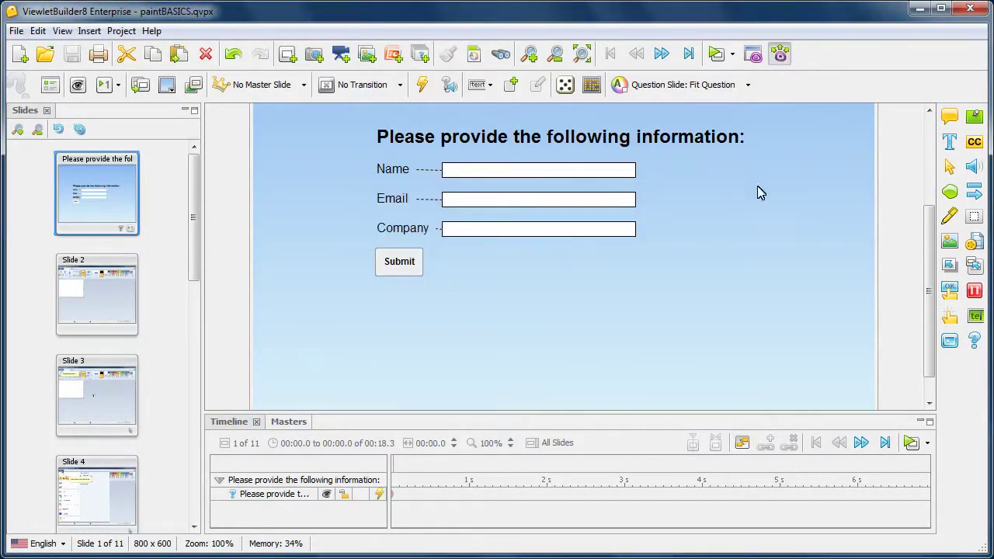
key("F12")
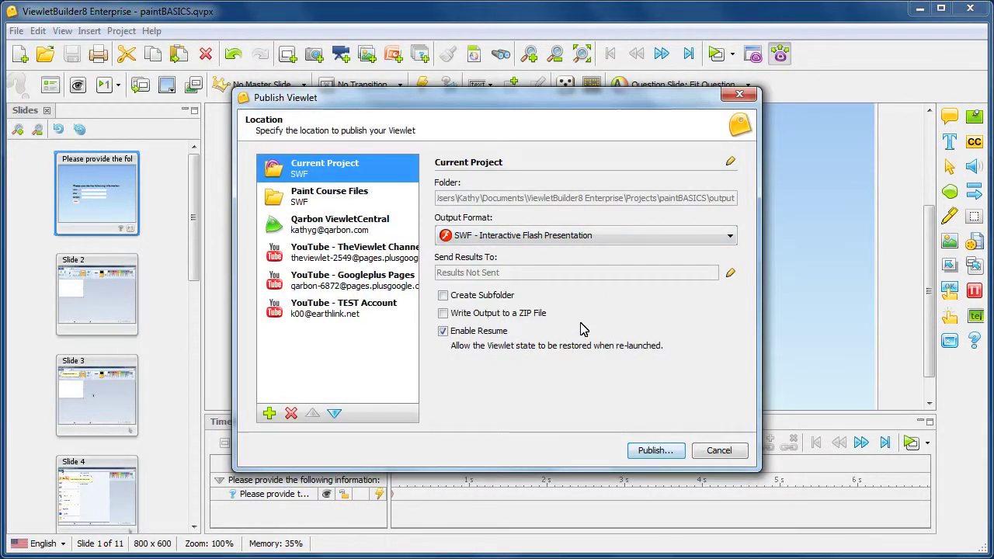
left_click(311, 197)
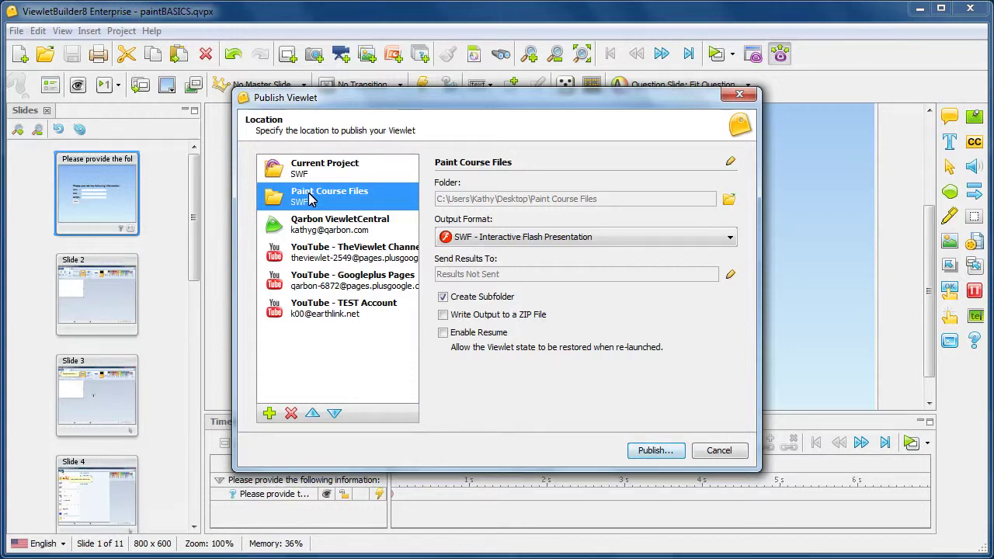
left_click(342, 171)
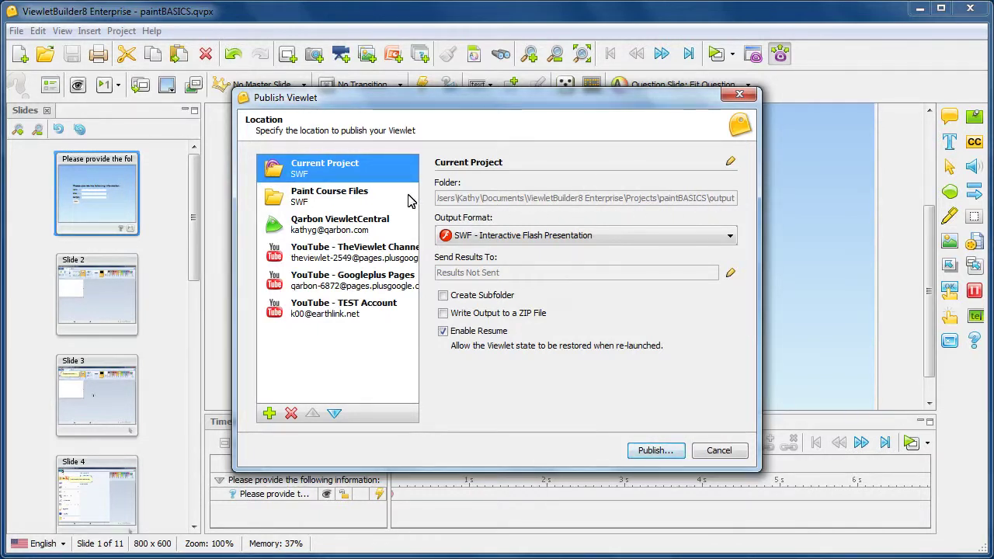
left_click(356, 198)
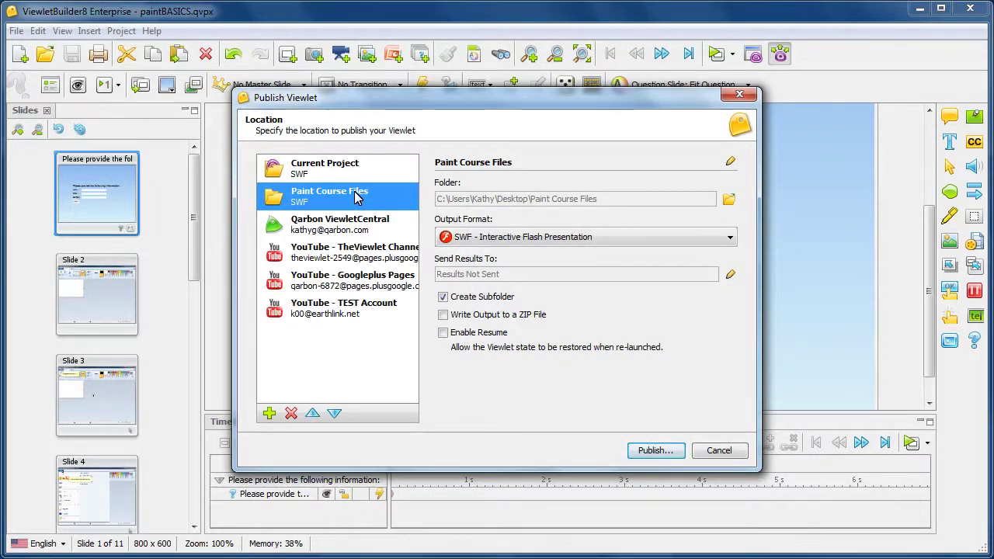
Step: Keep Paint Course Files' desktop folder and SWF output, and tick Enable Resume
left_click(729, 200)
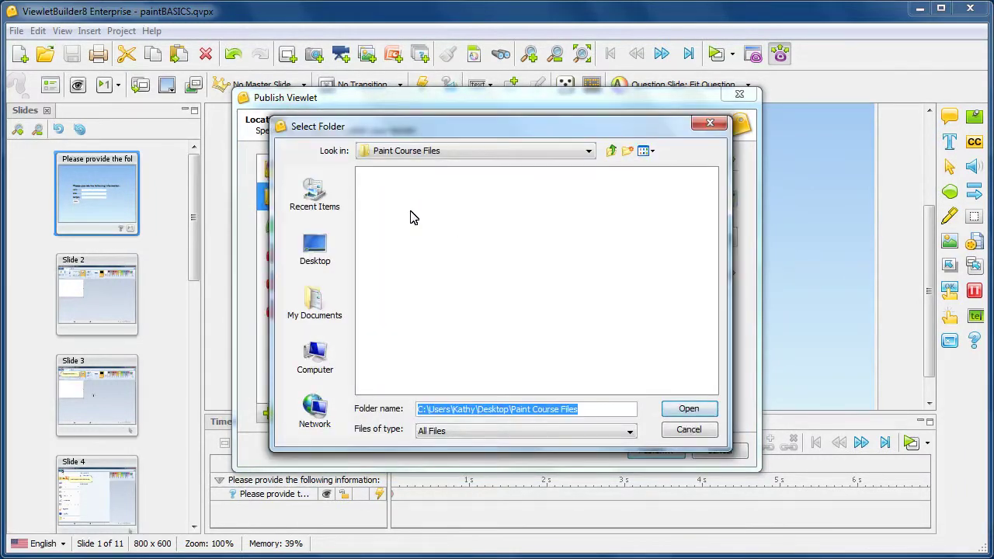
left_click(694, 431)
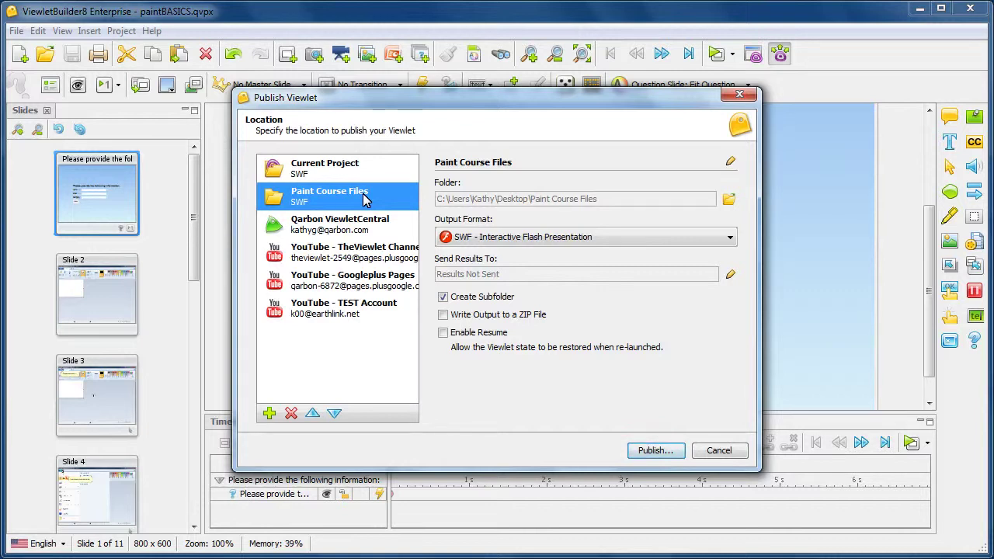
left_click(733, 244)
left_click(733, 244)
left_click(443, 332)
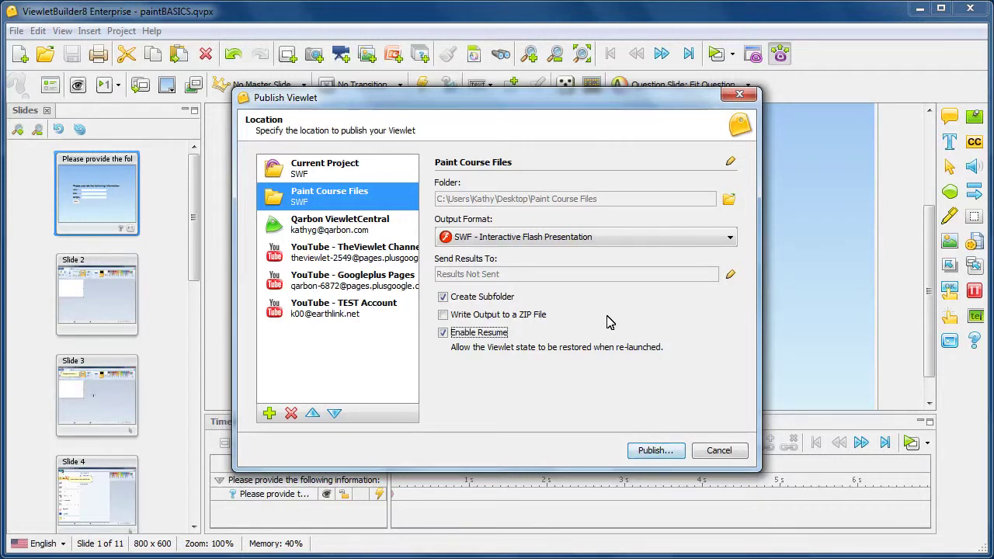
left_click(270, 413)
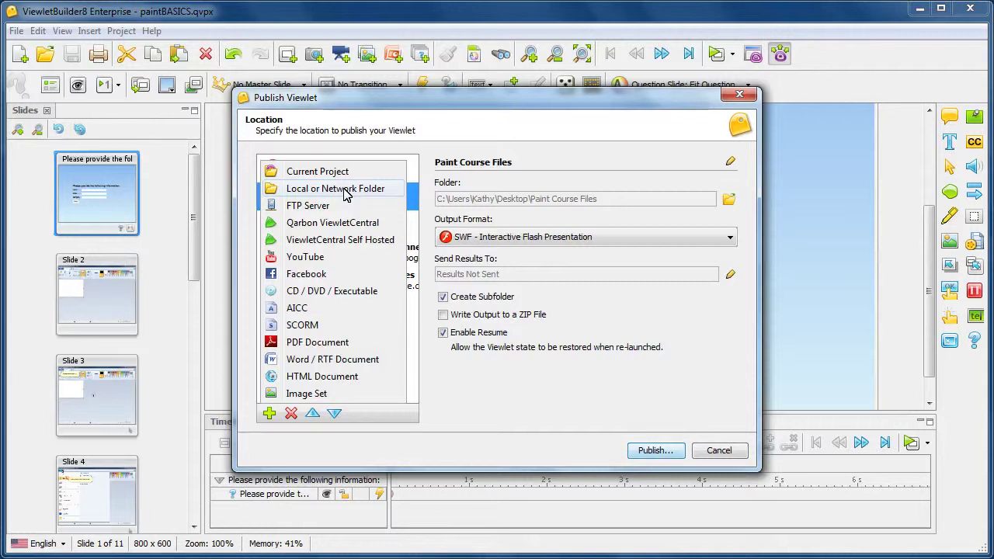
left_click(594, 299)
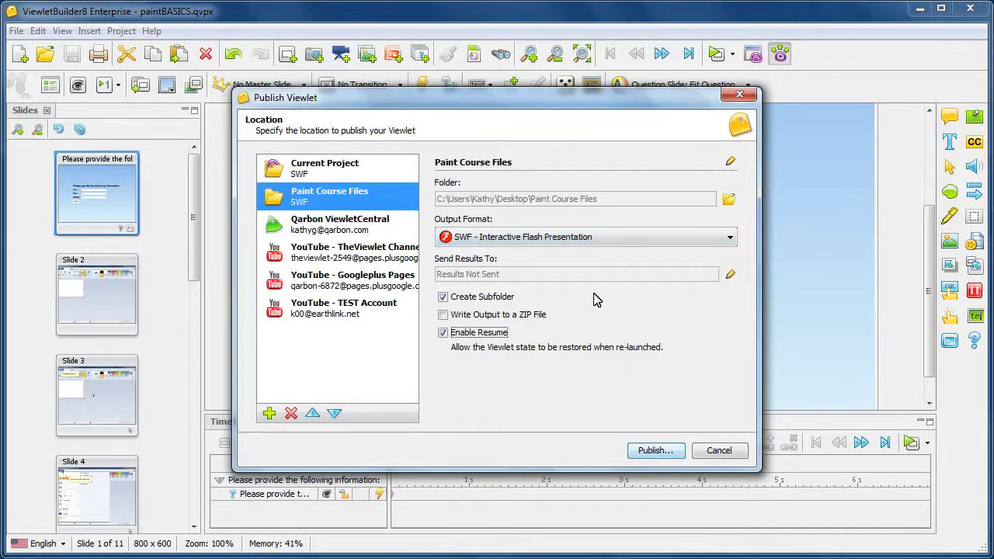